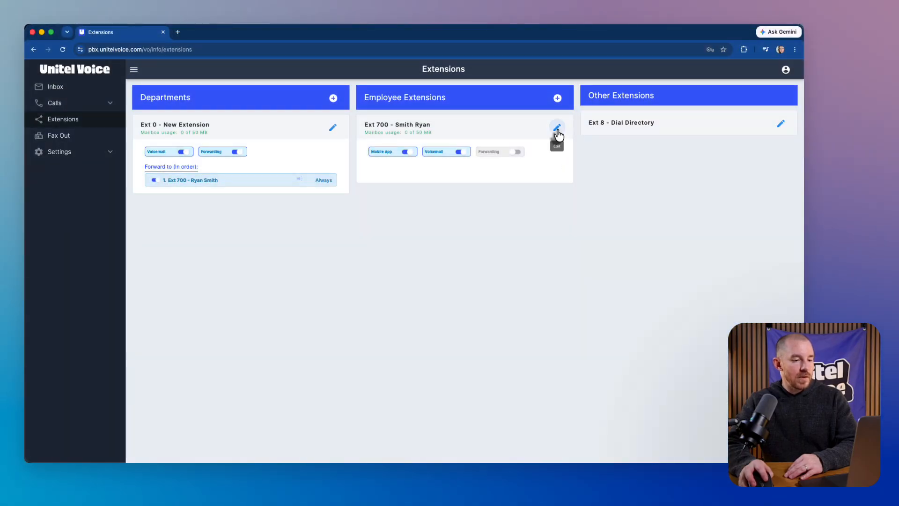
# Open employee extension 700 for editing and set its mobile app ringing time until forward or voicemail to 15 seconds.
pyautogui.click(557, 129)
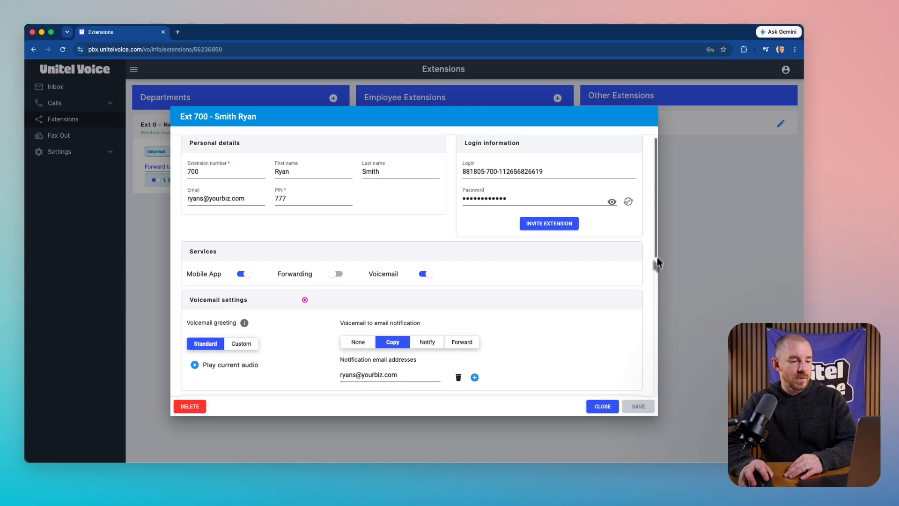
pyautogui.moveTo(657, 258); pyautogui.dragTo(656, 355)
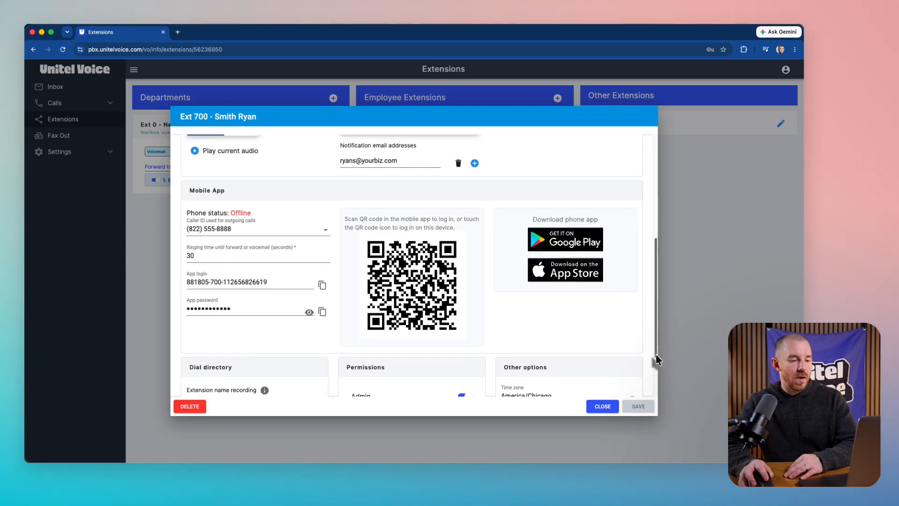
pyautogui.doubleClick(232, 257)
pyautogui.write('15')
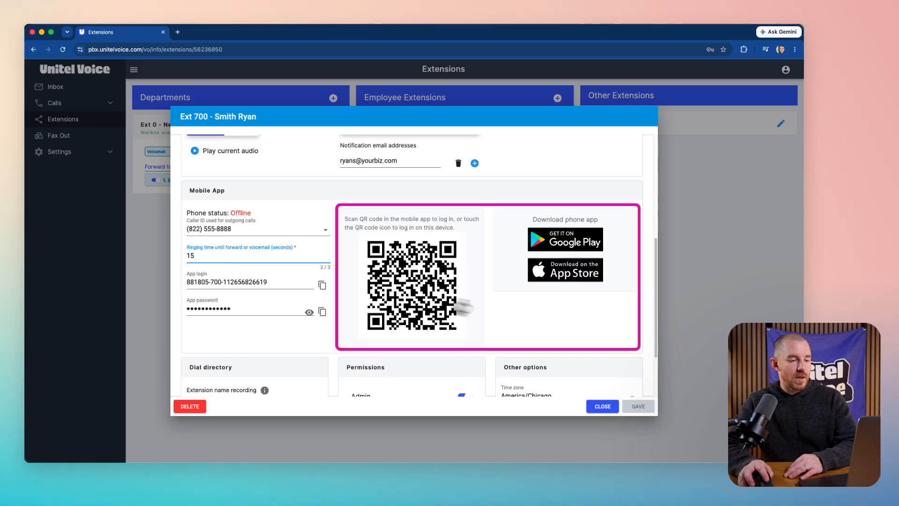
# Replace extension 700's standard voicemail greeting with a newly recorded custom one and save the extension.
pyautogui.moveTo(655, 321); pyautogui.dragTo(645, 257)
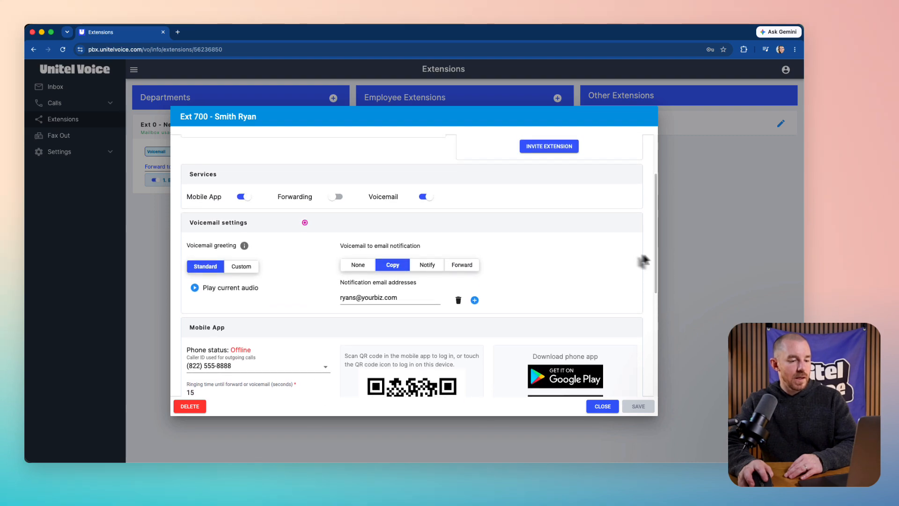
pyautogui.click(195, 287)
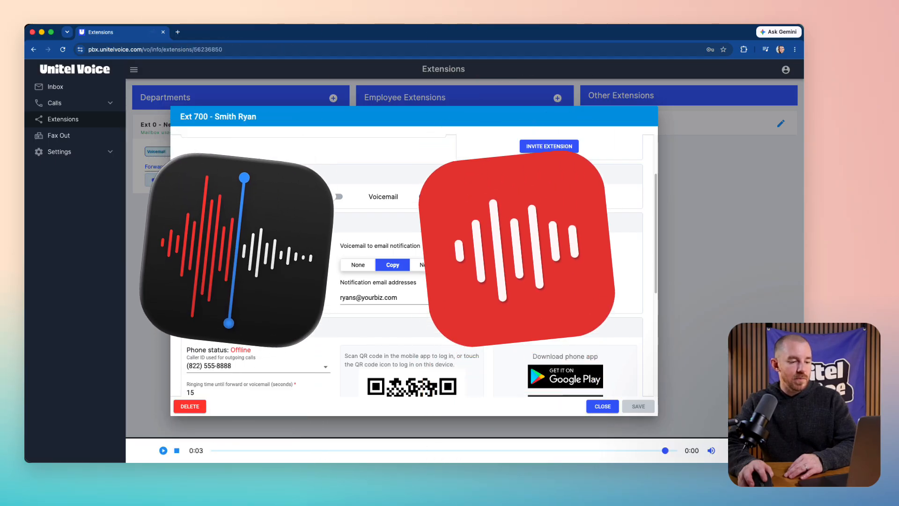
pyautogui.click(246, 270)
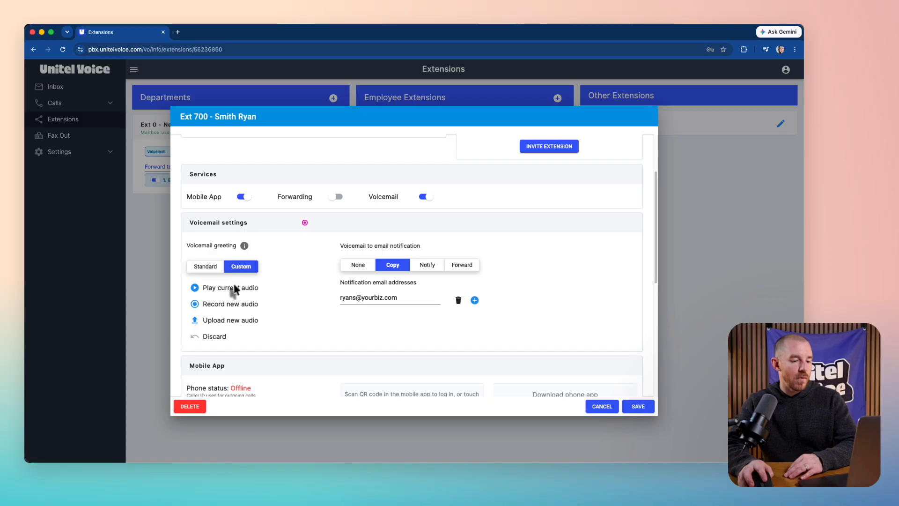
pyautogui.click(197, 304)
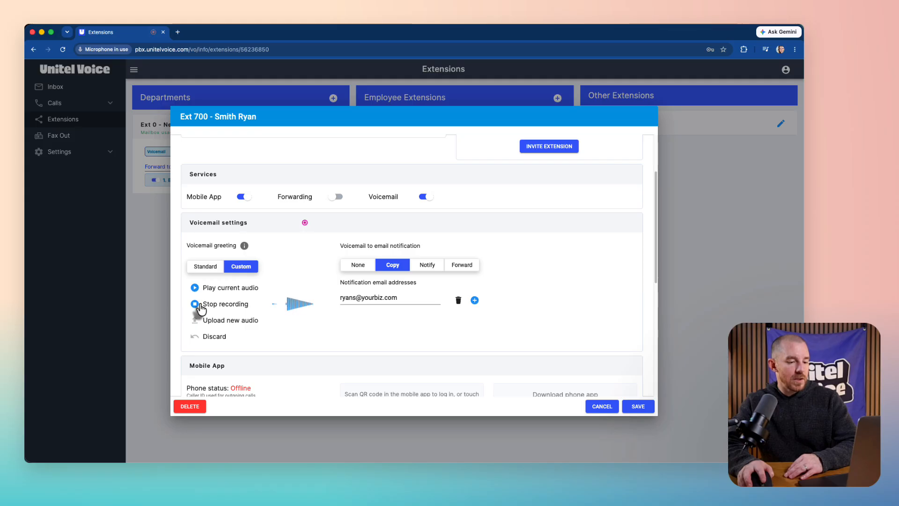
pyautogui.click(196, 304)
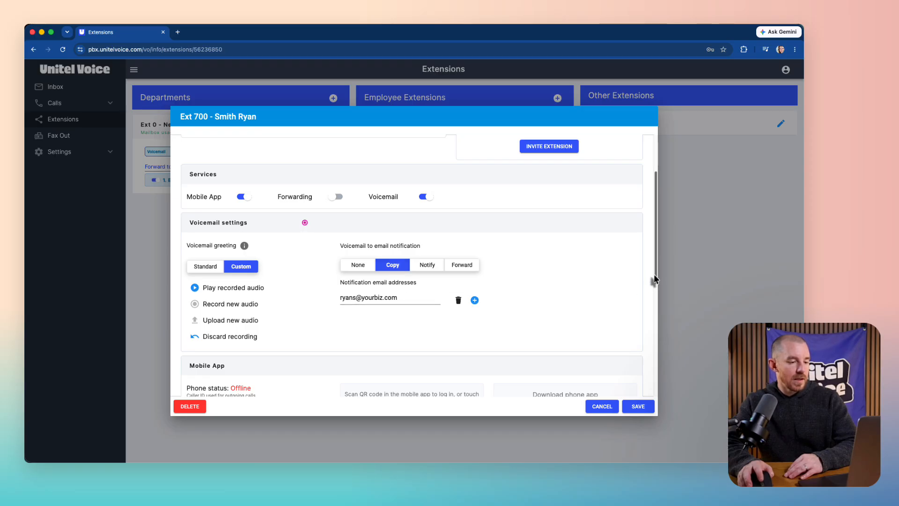
pyautogui.moveTo(652, 279); pyautogui.dragTo(637, 398)
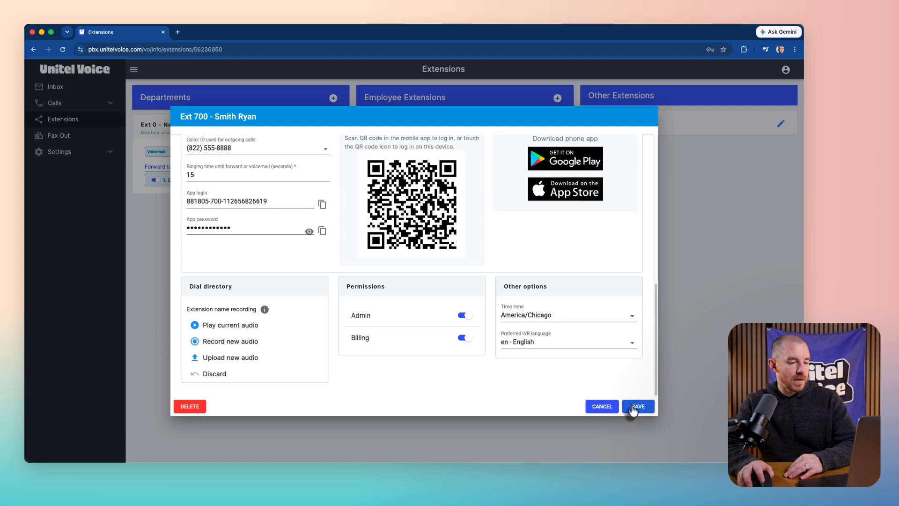
pyautogui.click(638, 407)
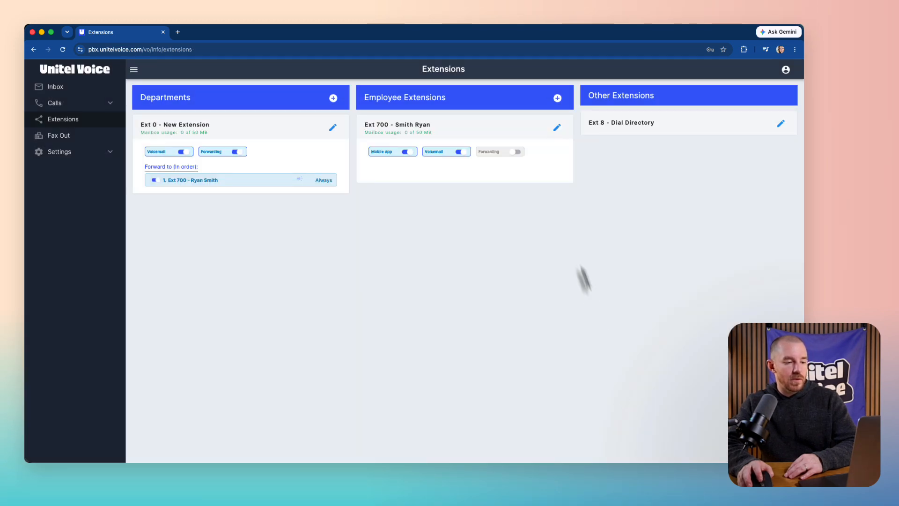
# Add employee extension 701 and enter the employee's first and last name.
pyautogui.click(557, 100)
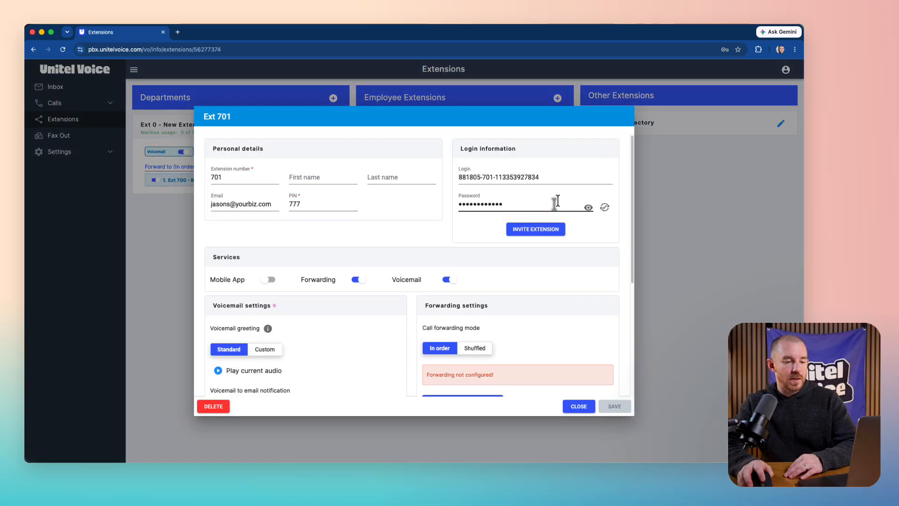
pyautogui.click(310, 178)
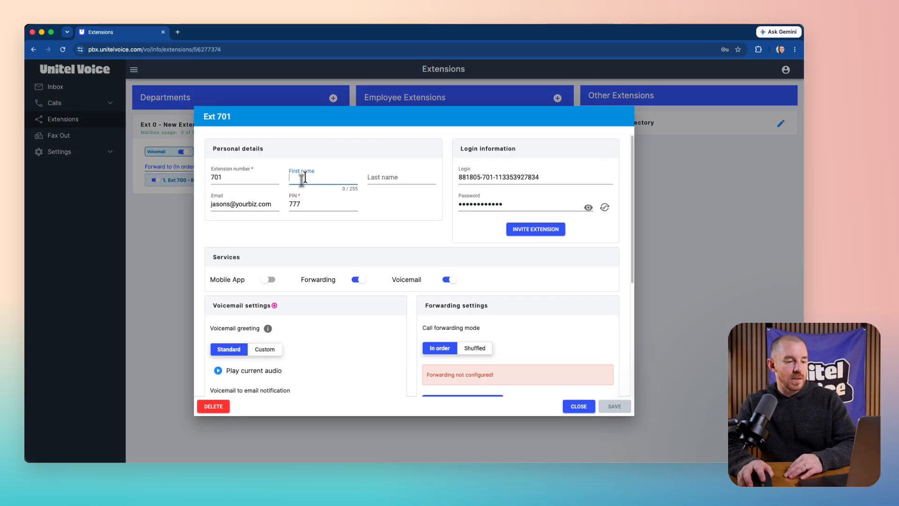
pyautogui.write('Jess')
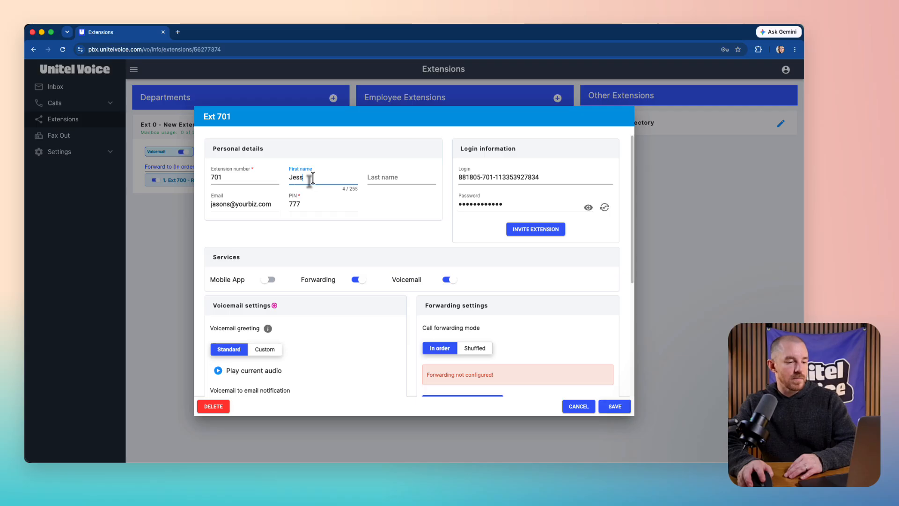
pyautogui.write('ica')
pyautogui.press('Tab')
pyautogui.write('M')
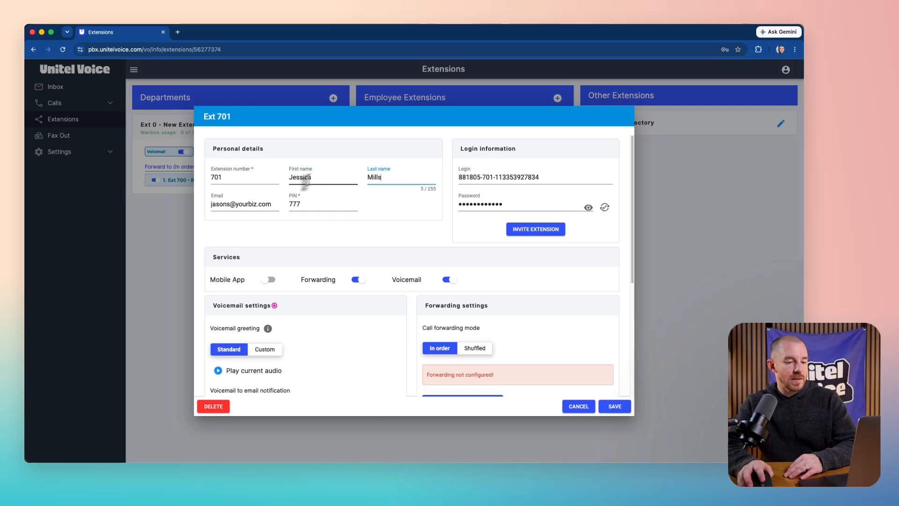
# Replace extension 701's email with the employee's own address and save the extension.
pyautogui.click(213, 205)
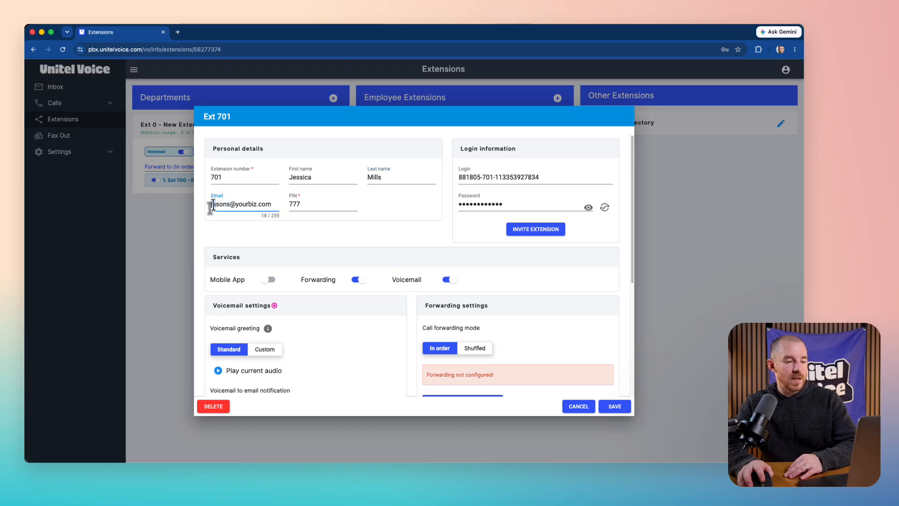
pyautogui.doubleClick(213, 205)
pyautogui.write('jessicam')
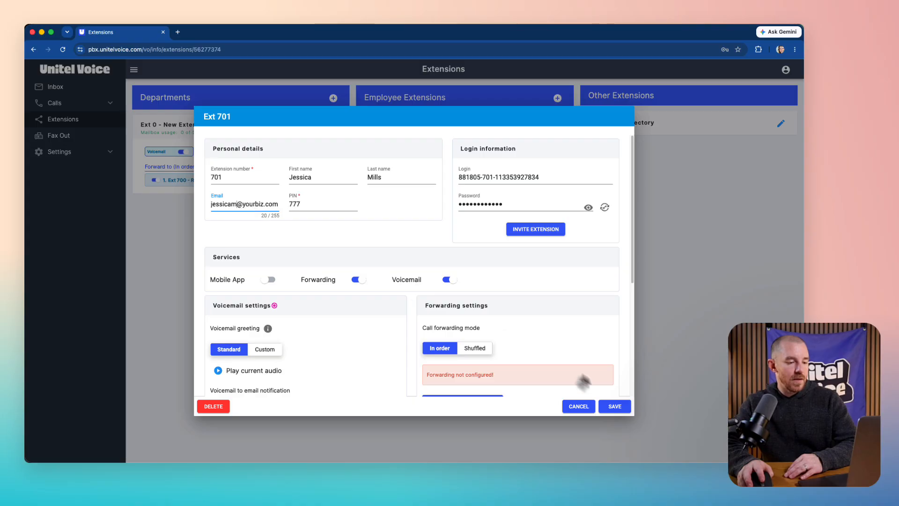
pyautogui.click(615, 407)
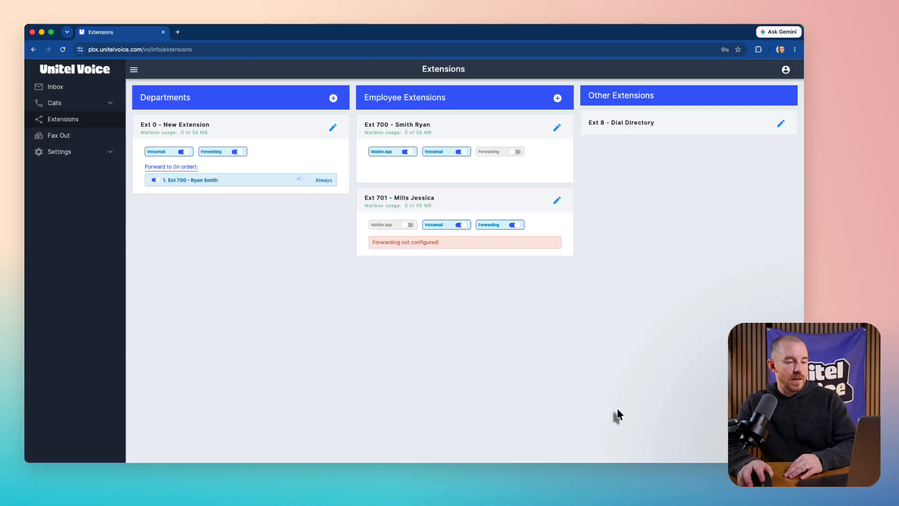
# Reopen extension 701, send its extension invite, and close its settings.
pyautogui.click(557, 201)
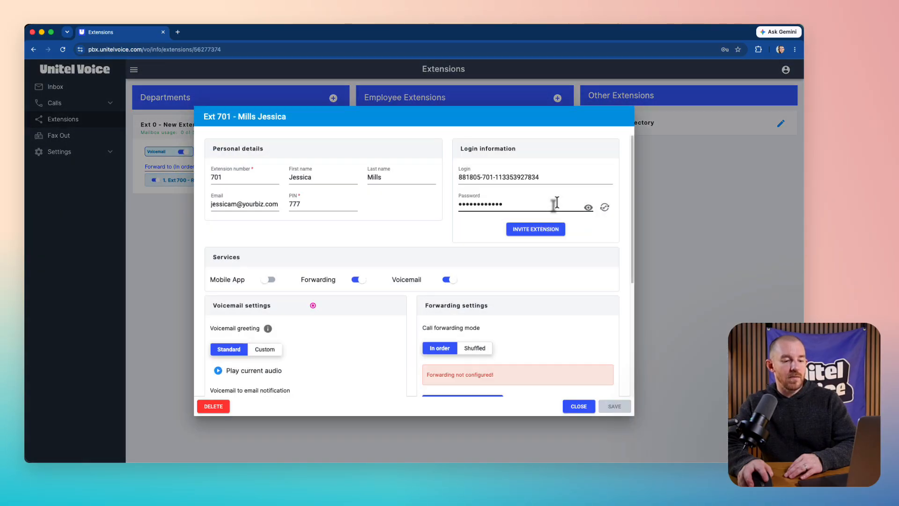
pyautogui.click(542, 231)
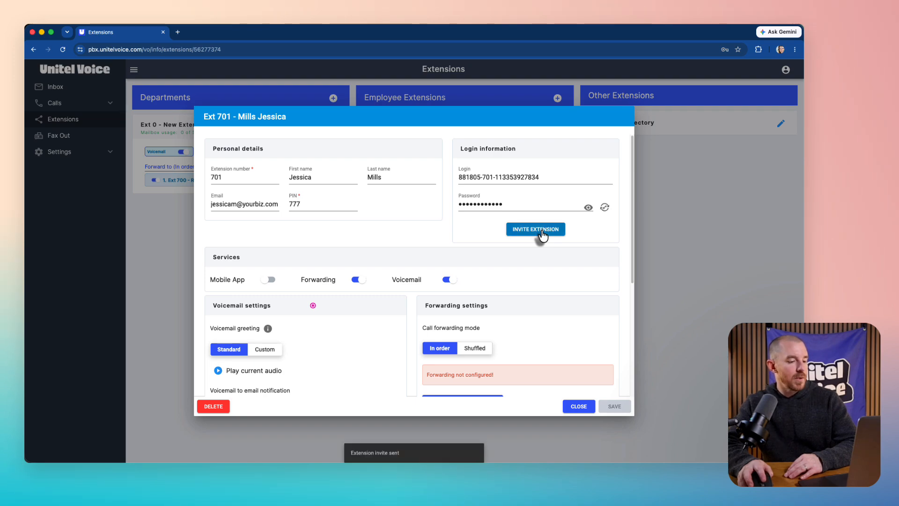
pyautogui.click(578, 407)
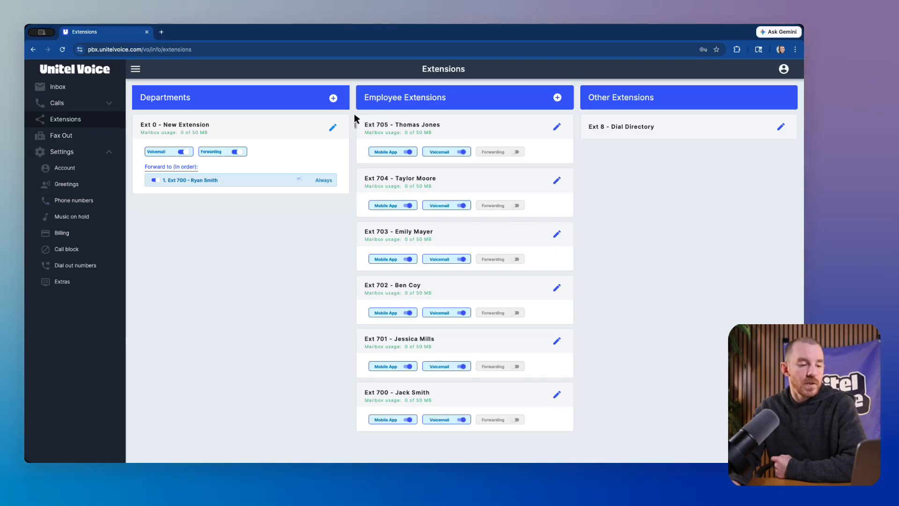
# Add a new department with number 1 and name it Sales.
pyautogui.click(334, 98)
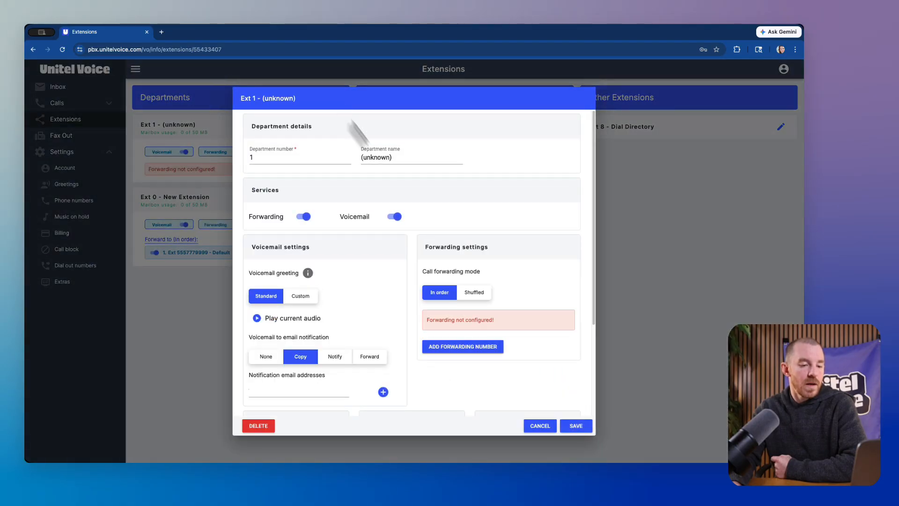
pyautogui.tripleClick(389, 159)
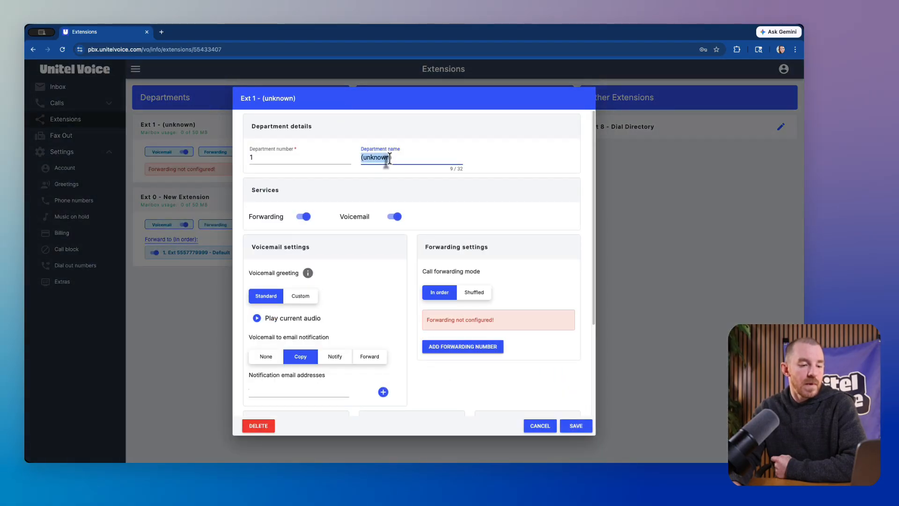
pyautogui.write('Sales')
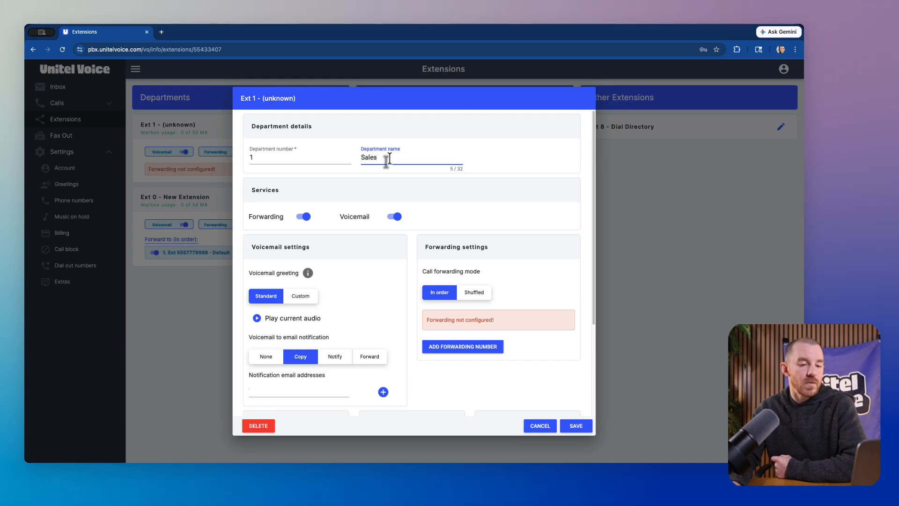
# Add a forwarding number to the Sales department, named with the employee's first name and with Ext 700 as its destination.
pyautogui.scroll(-1, 385, 298)
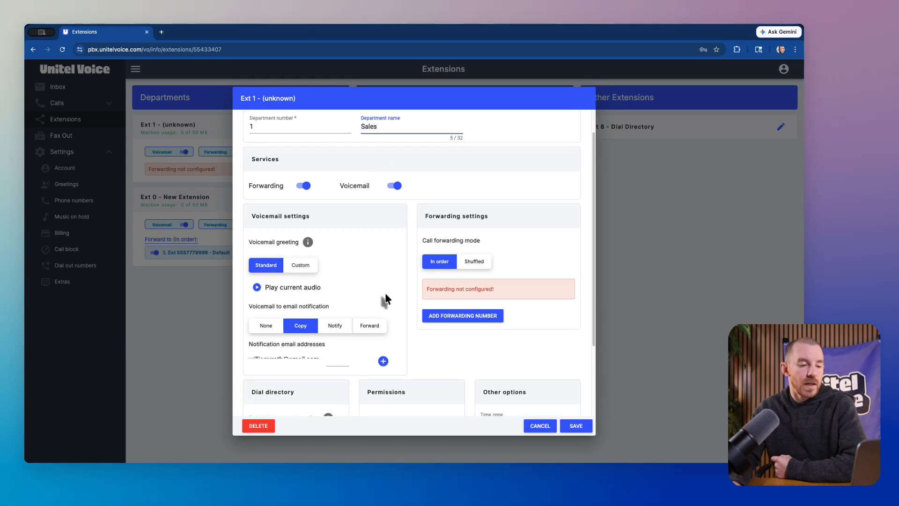
pyautogui.click(445, 318)
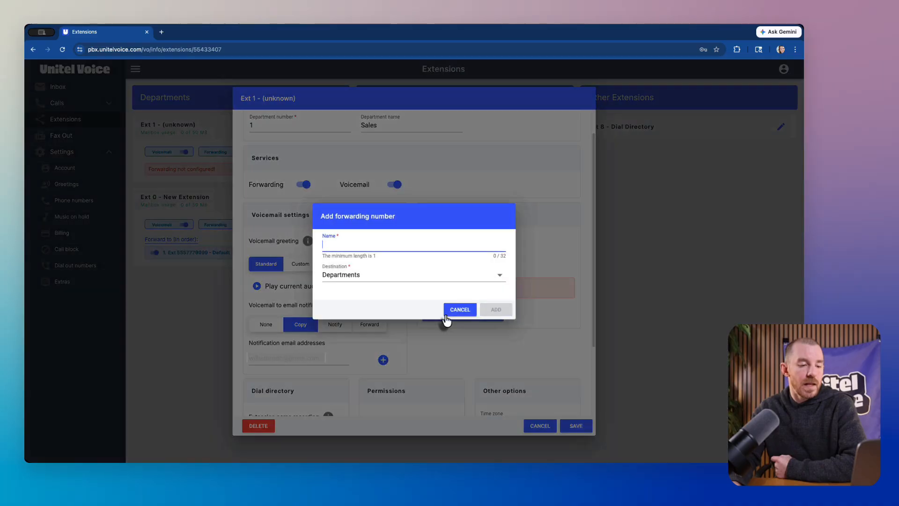
pyautogui.write('Ja')
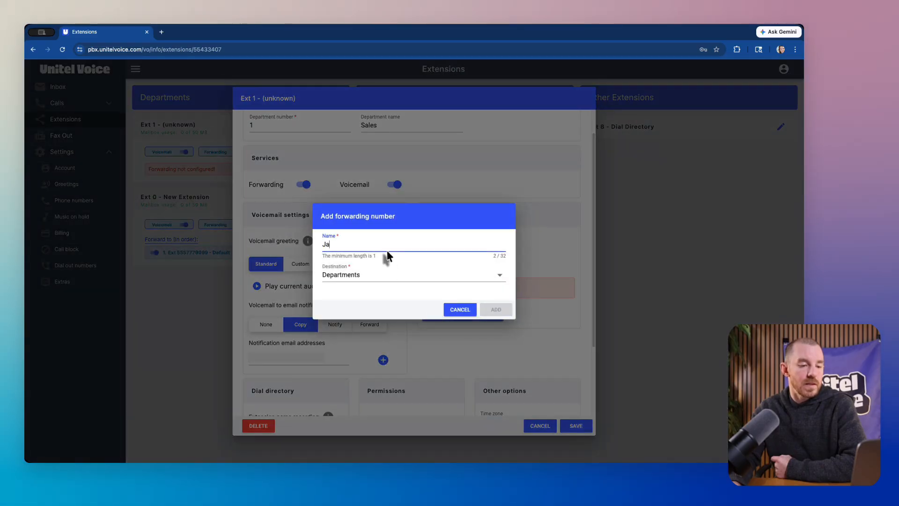
pyautogui.write('ck')
pyautogui.click(389, 277)
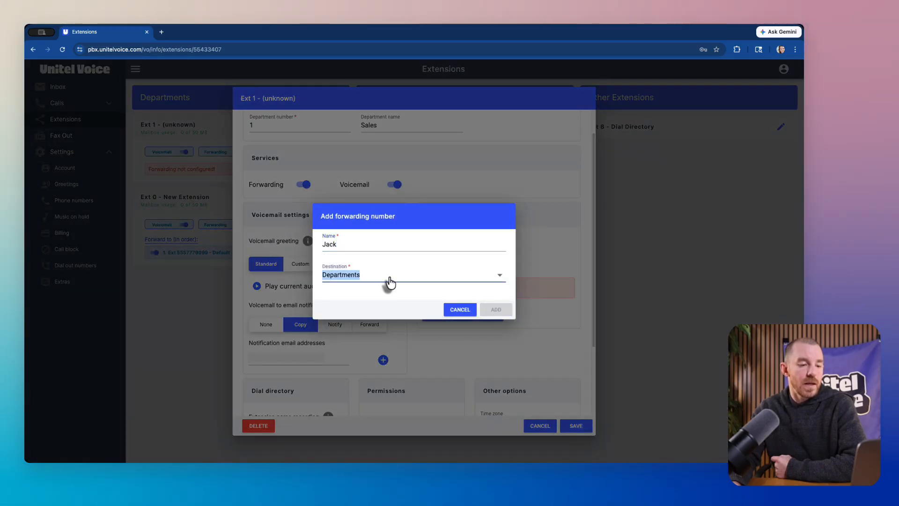
pyautogui.click(389, 281)
pyautogui.scroll(-5, 389, 309)
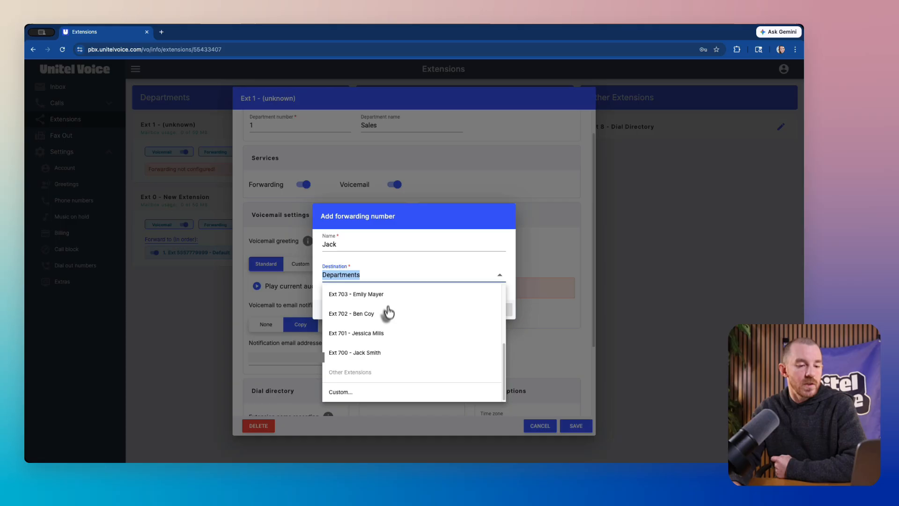
pyautogui.click(386, 353)
pyautogui.click(497, 309)
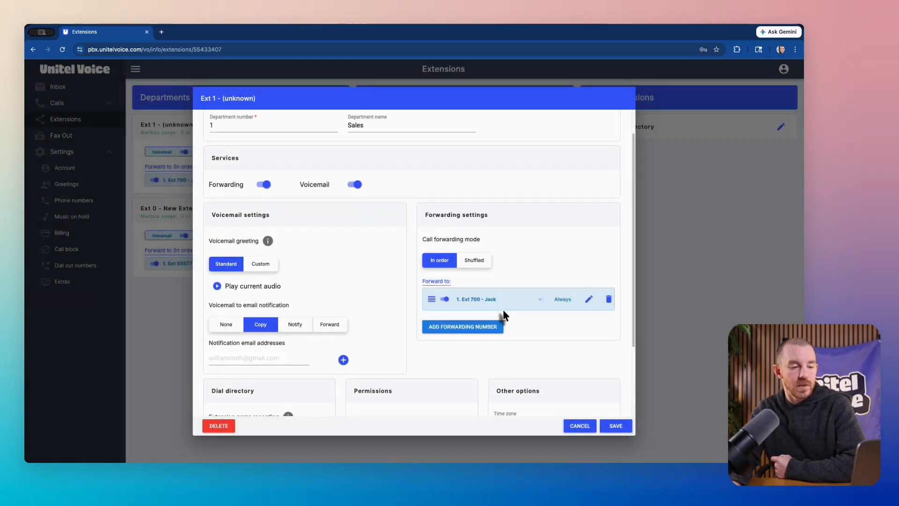
# Set the ring time of the Sales department's Ext 700 forwarding entry to 15 seconds.
pyautogui.click(588, 300)
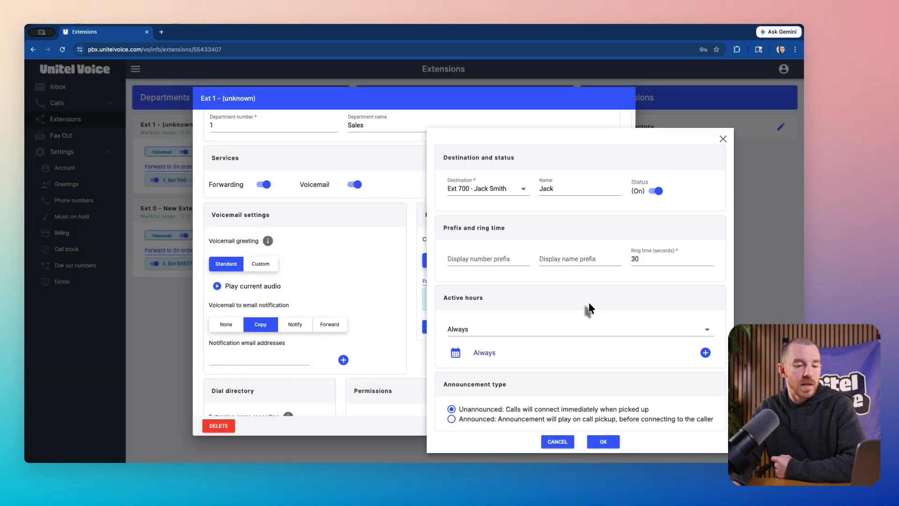
pyautogui.doubleClick(653, 259)
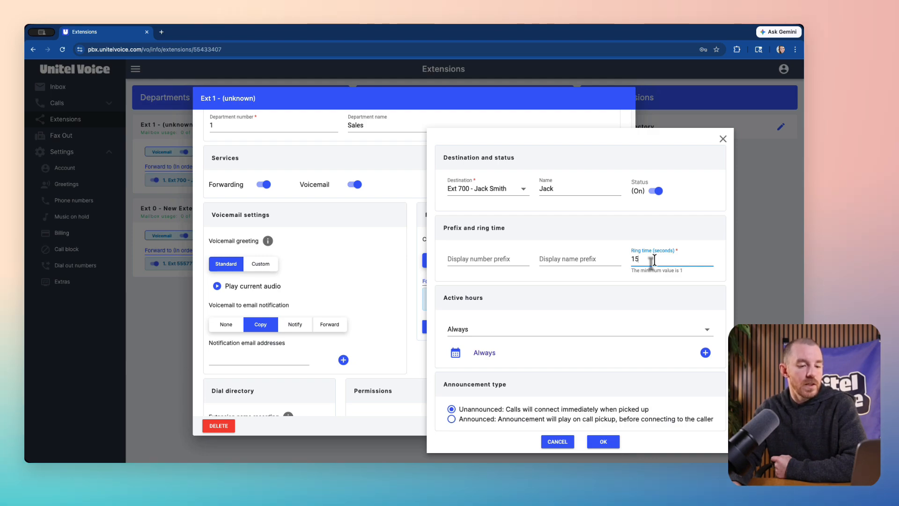
pyautogui.click(604, 442)
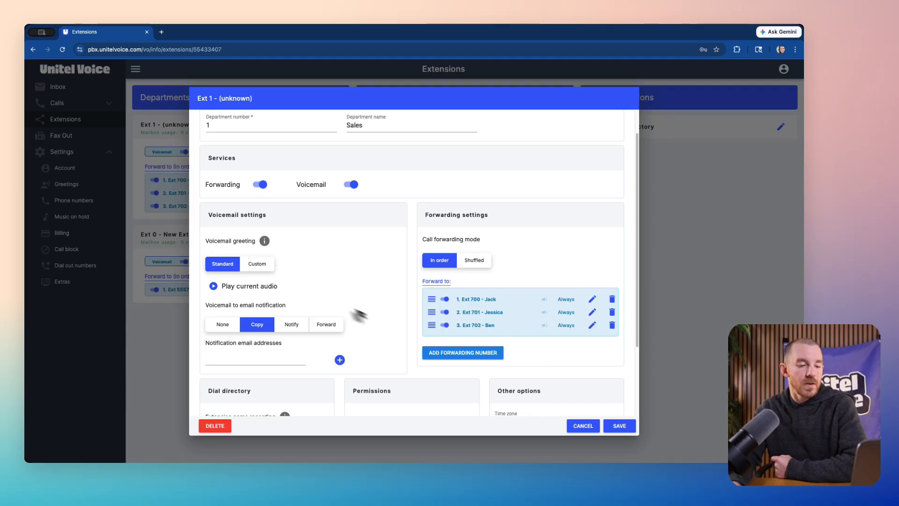
# Switch the Sales department's voicemail greeting to Custom and record new audio for it.
pyautogui.click(269, 269)
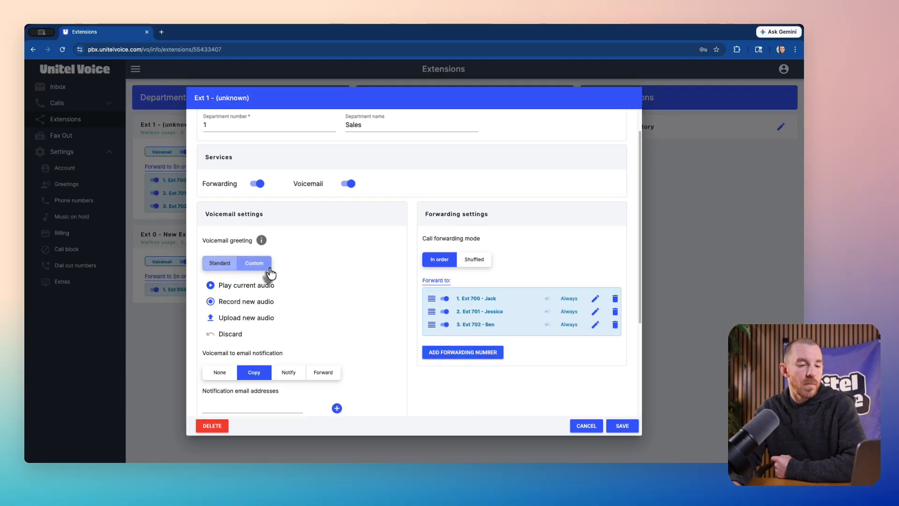
pyautogui.click(207, 302)
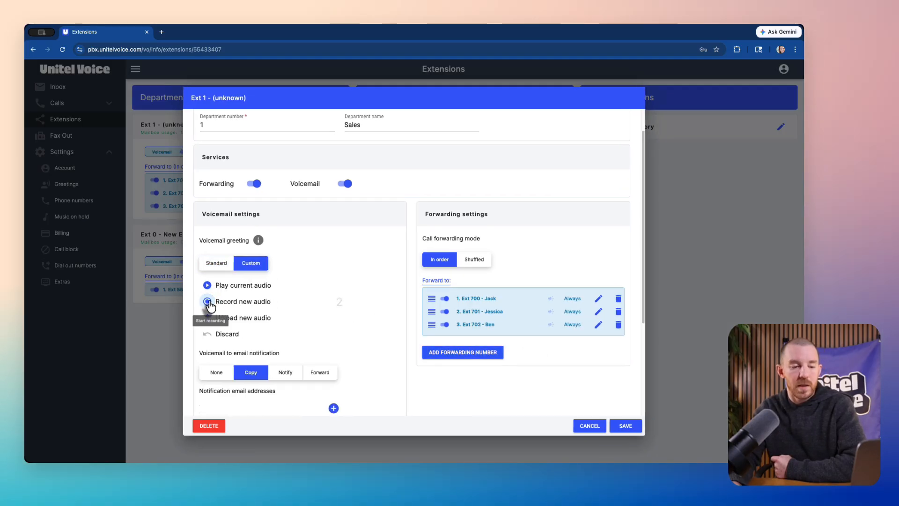
pyautogui.click(248, 405)
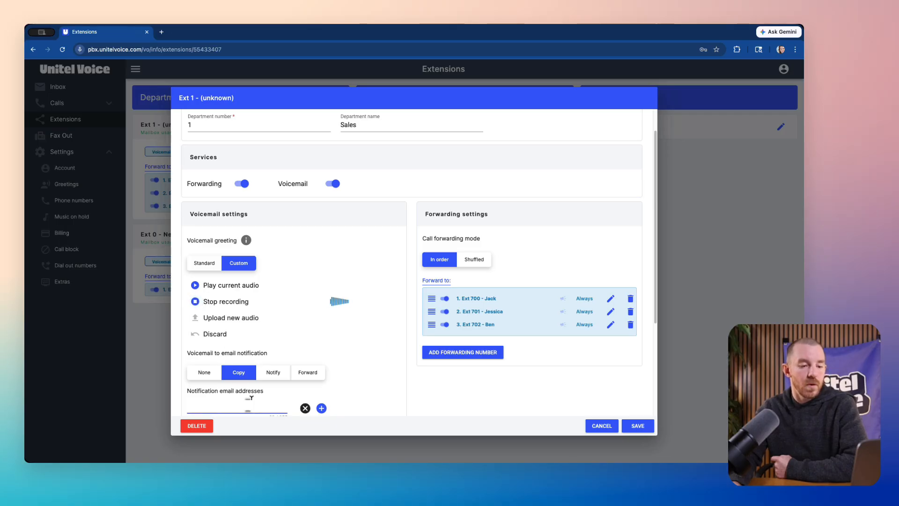
pyautogui.click(198, 308)
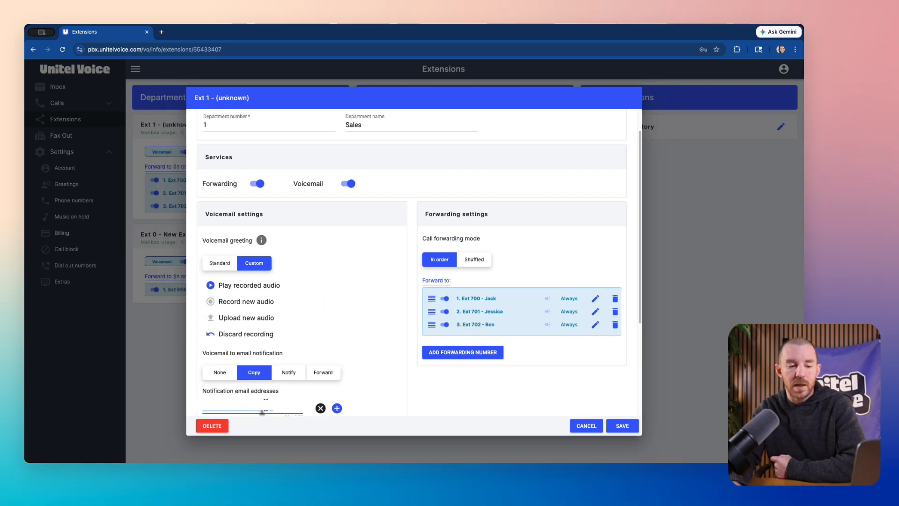
# Fill in the notification email address for the Sales department's voicemail and save the department settings.
pyautogui.scroll(-3, 381, 404)
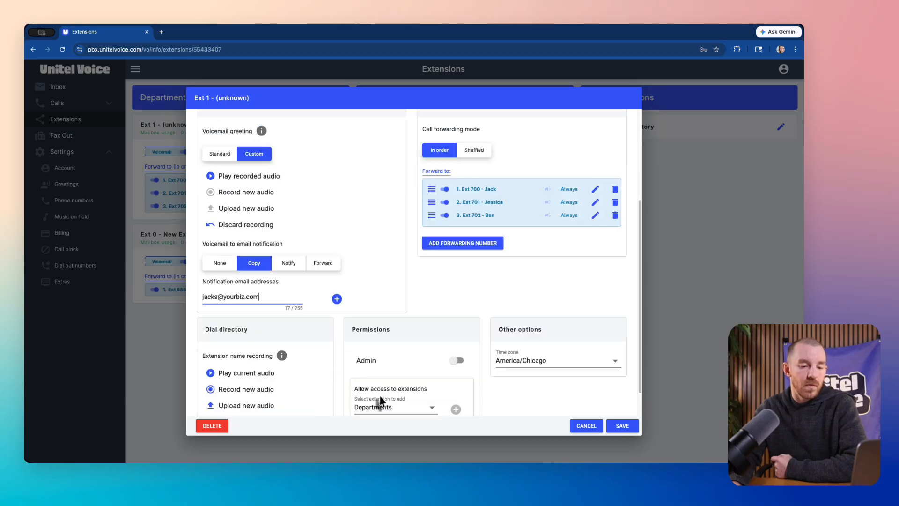
pyautogui.scroll(-1, 380, 402)
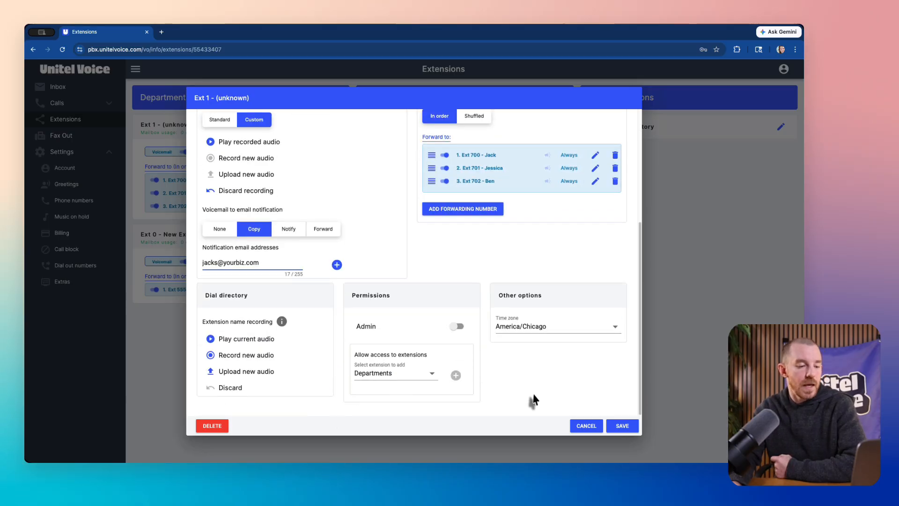
pyautogui.click(615, 426)
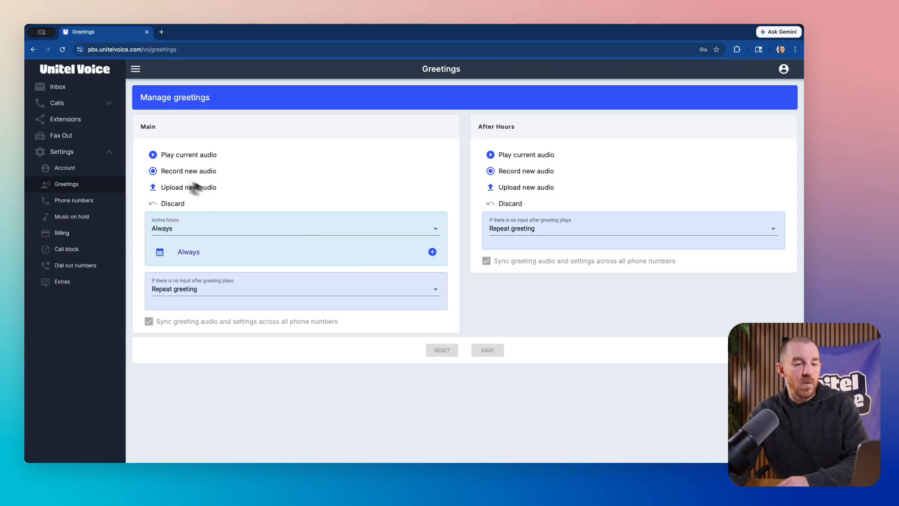
# Record new audio for the Main greeting, keep its active hours at Always and no-input action at Repeat greeting, and save.
pyautogui.click(154, 173)
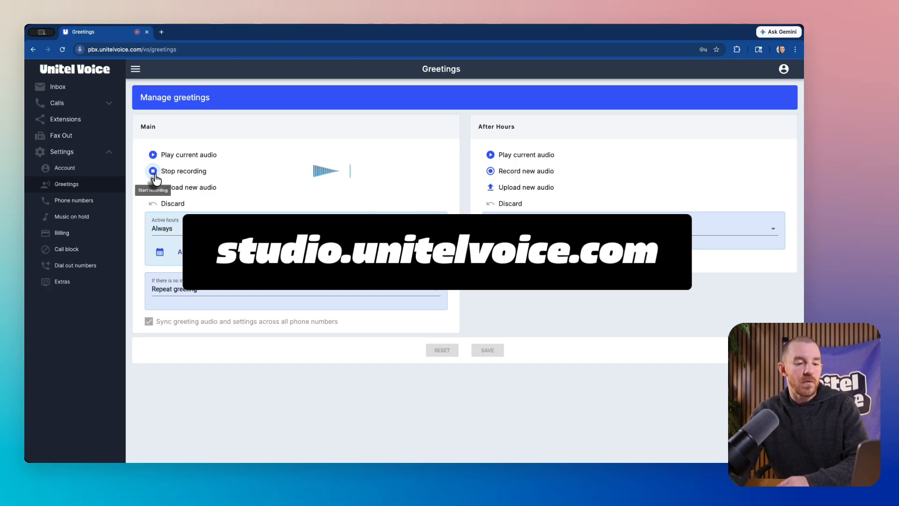
pyautogui.click(153, 171)
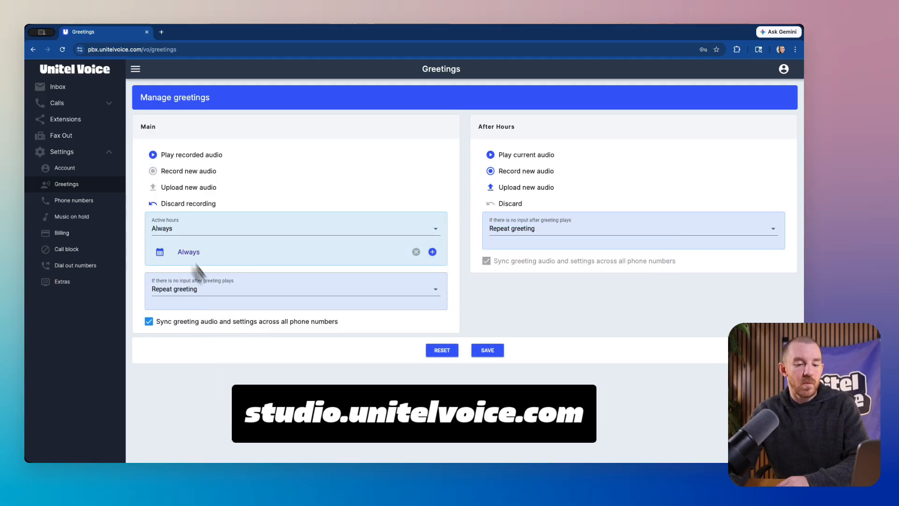
pyautogui.click(436, 294)
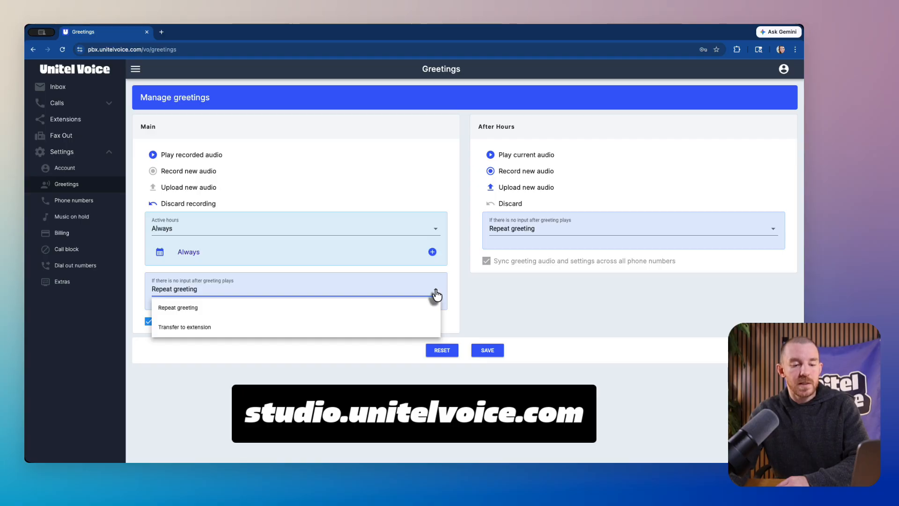
pyautogui.click(436, 295)
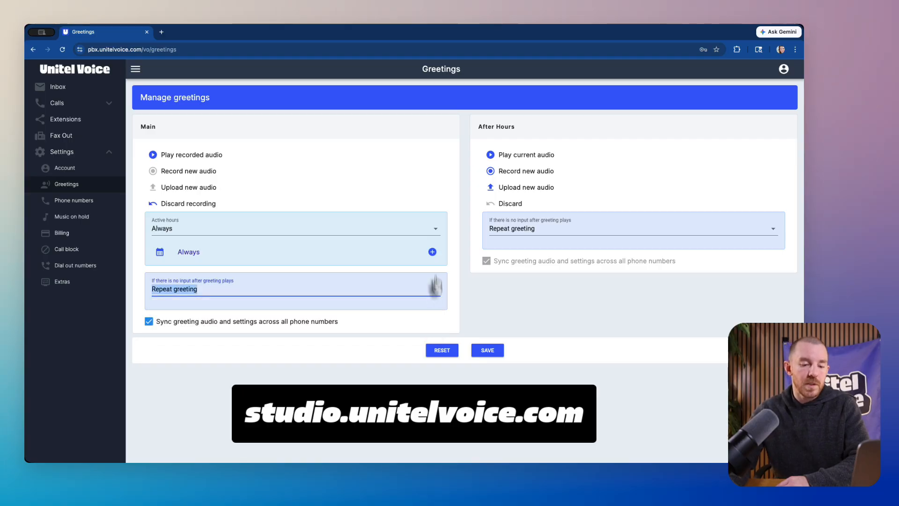
pyautogui.click(436, 233)
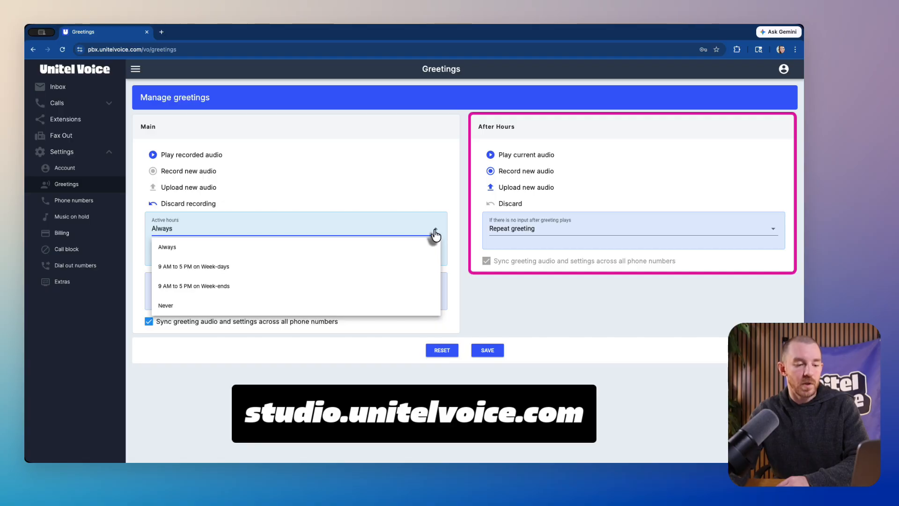
pyautogui.click(435, 234)
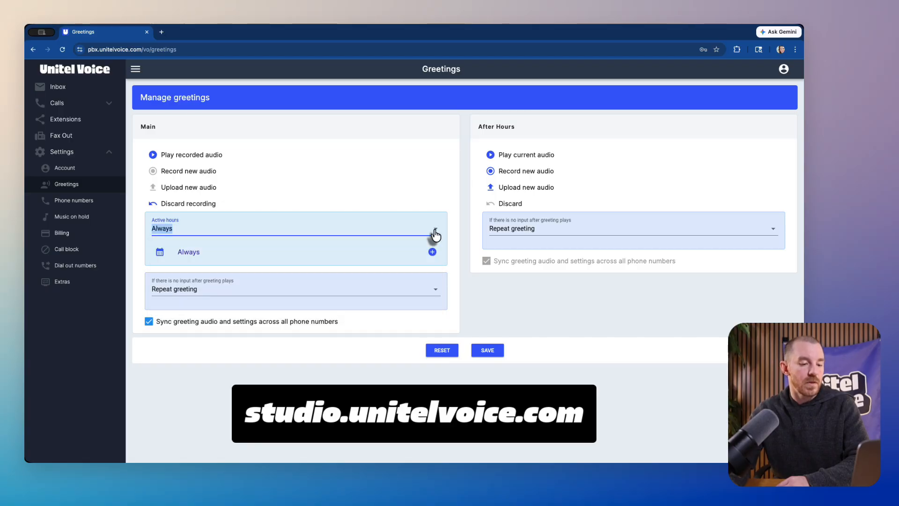
pyautogui.click(490, 351)
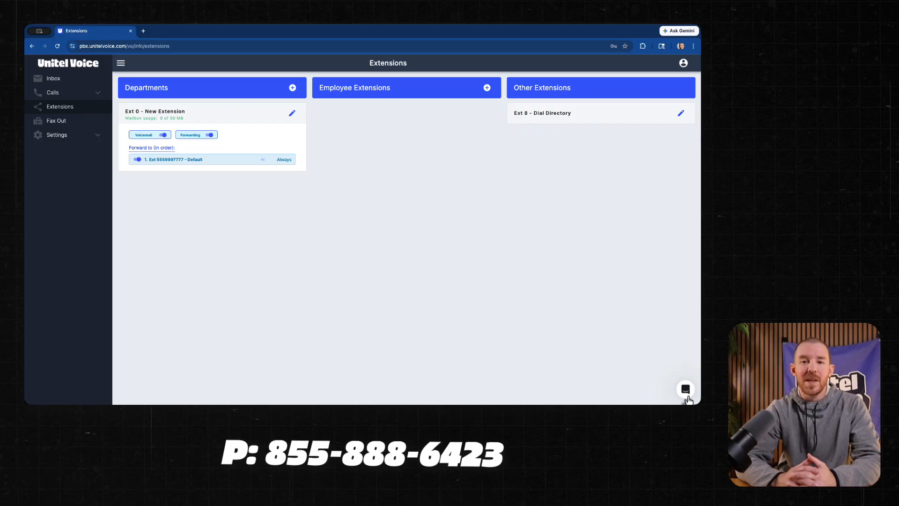
# Open the support chat and view its messages.
pyautogui.click(686, 389)
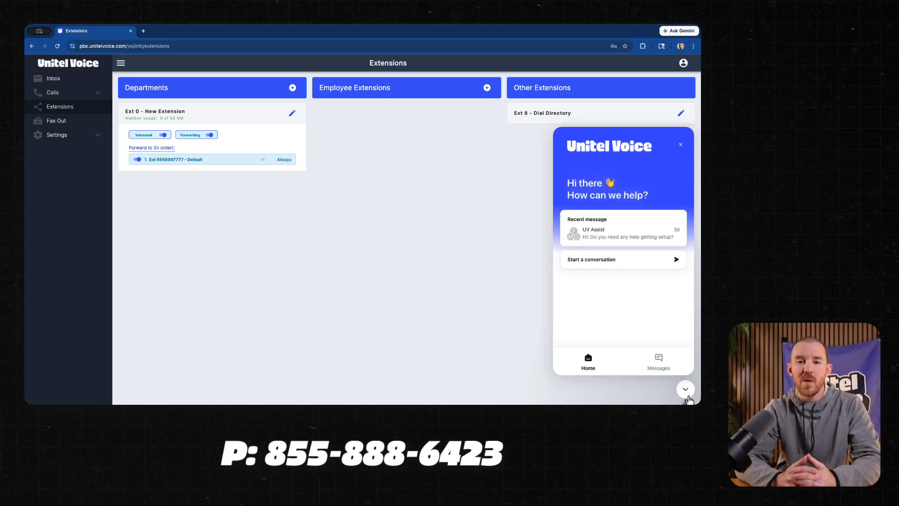
pyautogui.click(665, 370)
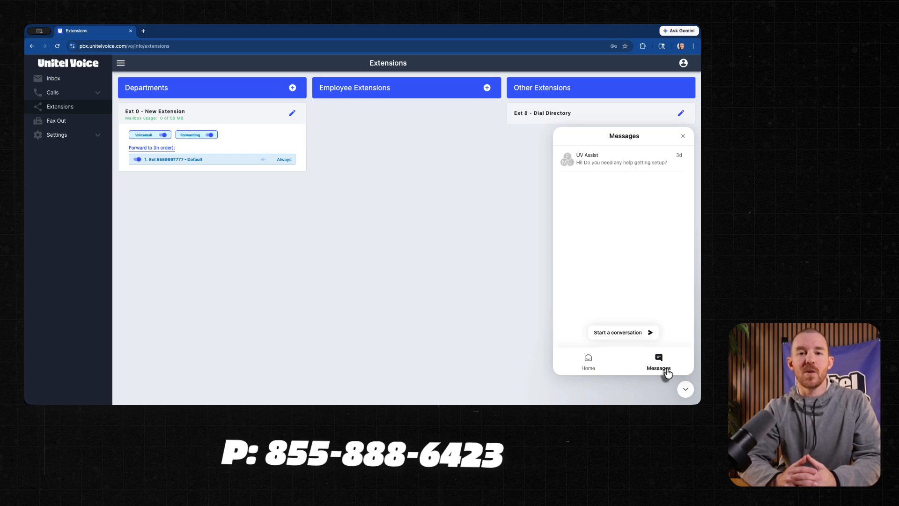